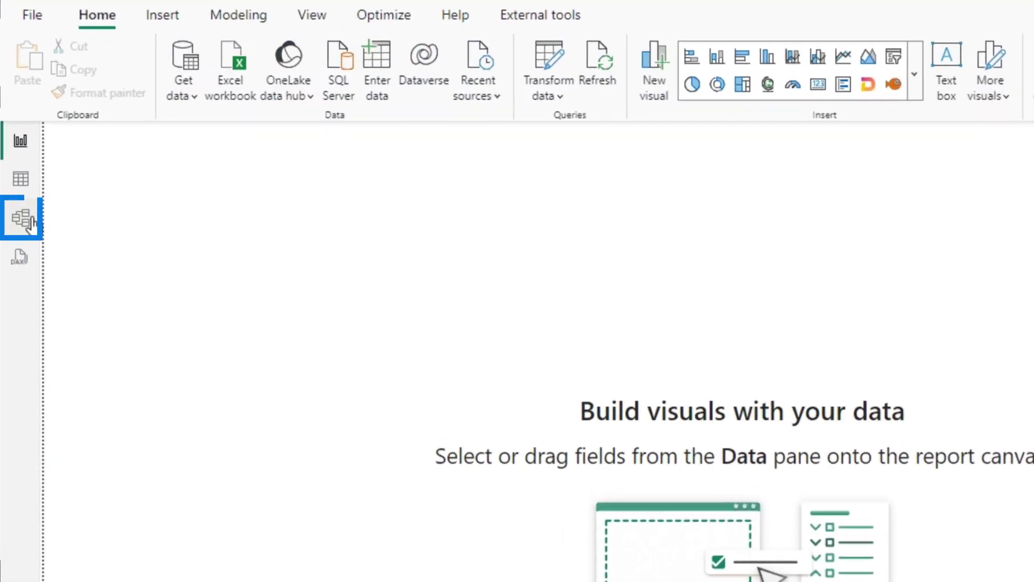
View the model diagram of the customer, product, promotion and internet sales tables, then return to the report
{"action": "left_click", "coordinate": [11, 148]}
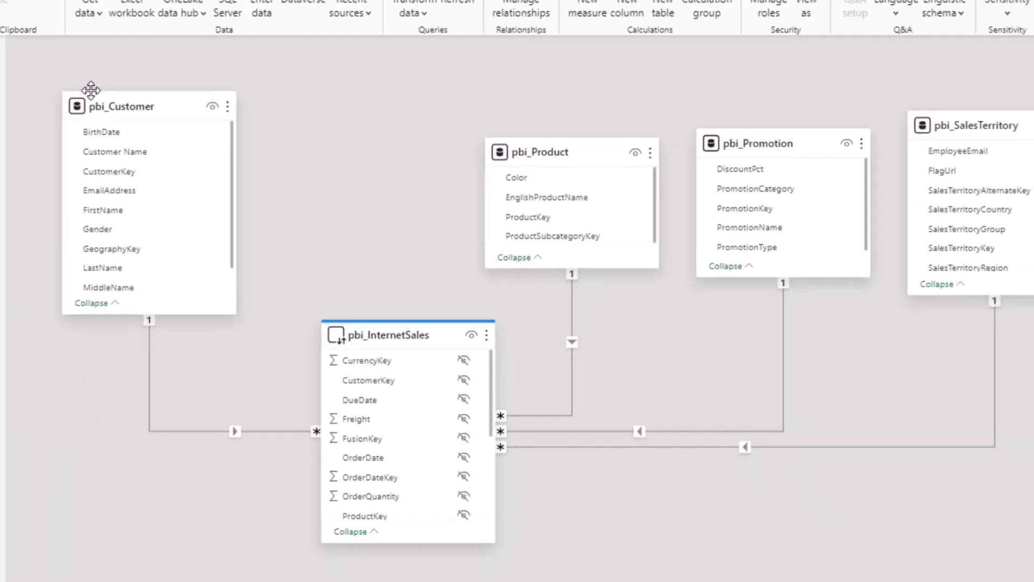
{"action": "mouse_move", "coordinate": [116, 215]}
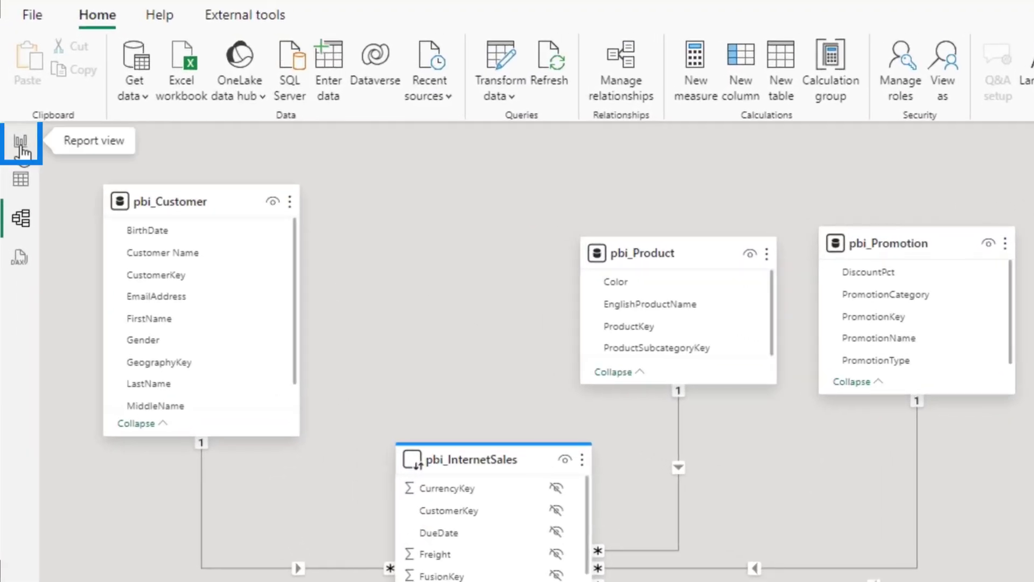
{"action": "left_click", "coordinate": [21, 149]}
Launch DAX Studio on the 2 - Demo model and start an All Queries trace
{"action": "left_click", "coordinate": [522, 21]}
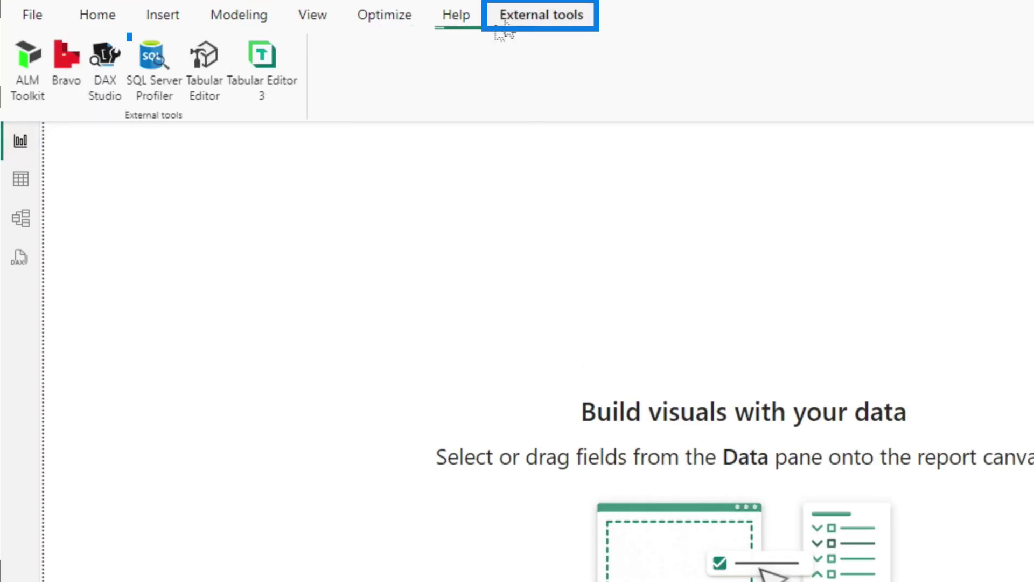
{"action": "left_click", "coordinate": [98, 68]}
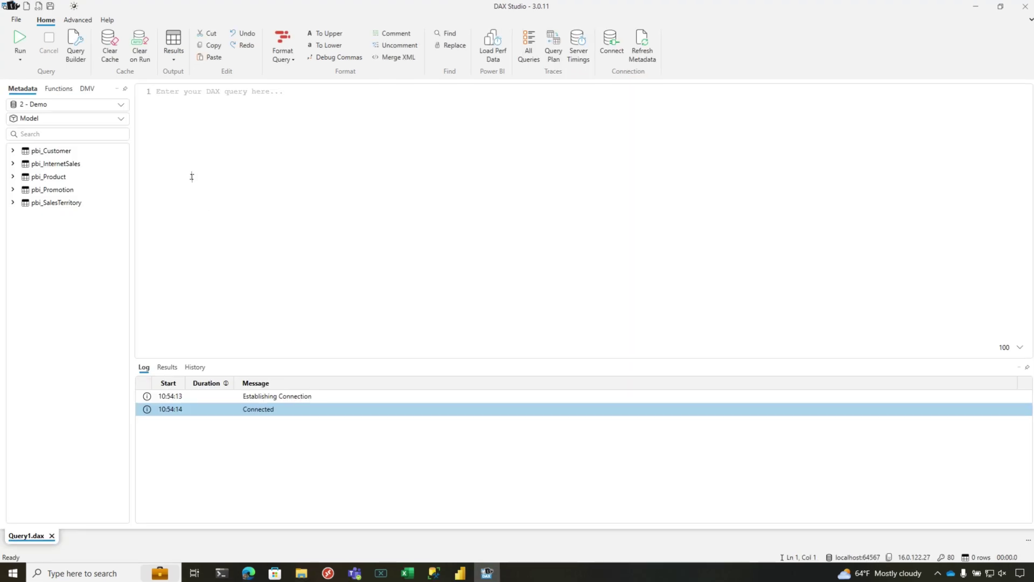
{"action": "left_click", "coordinate": [529, 44]}
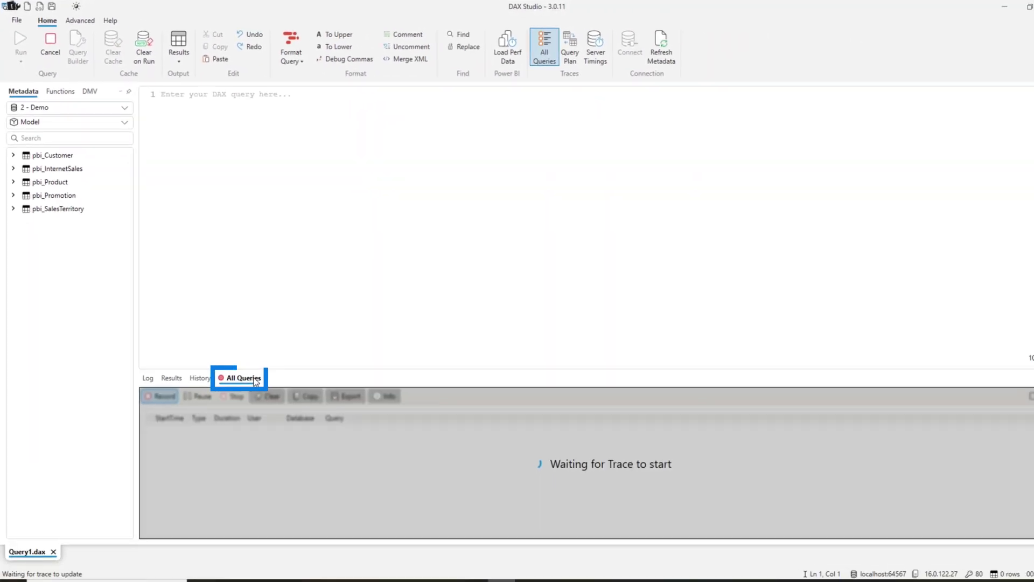
Open the Demo page in Power BI to capture its Color/Total Sales query, then return to DAX Studio
{"action": "left_click", "coordinate": [462, 536]}
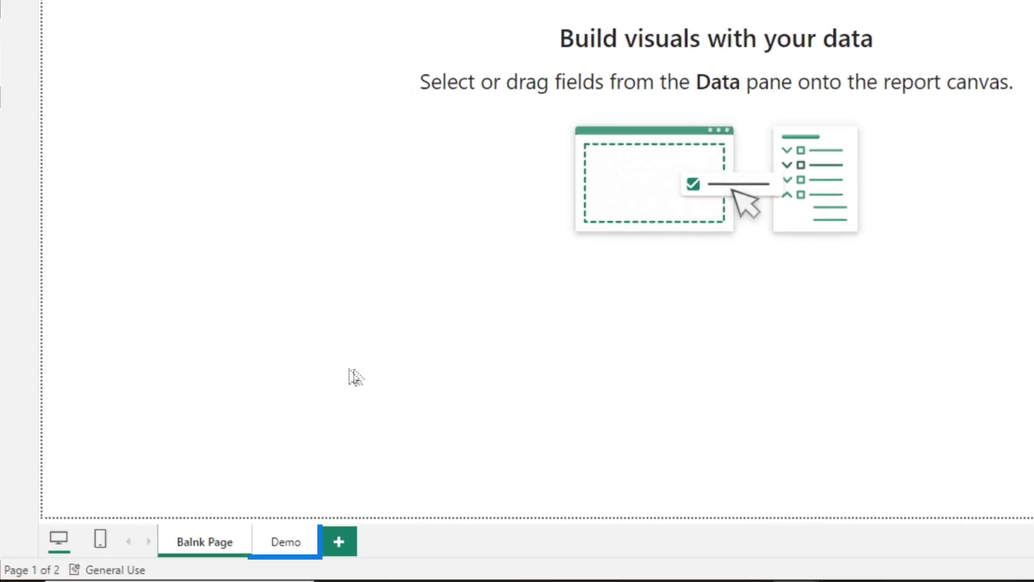
{"action": "left_click", "coordinate": [301, 544]}
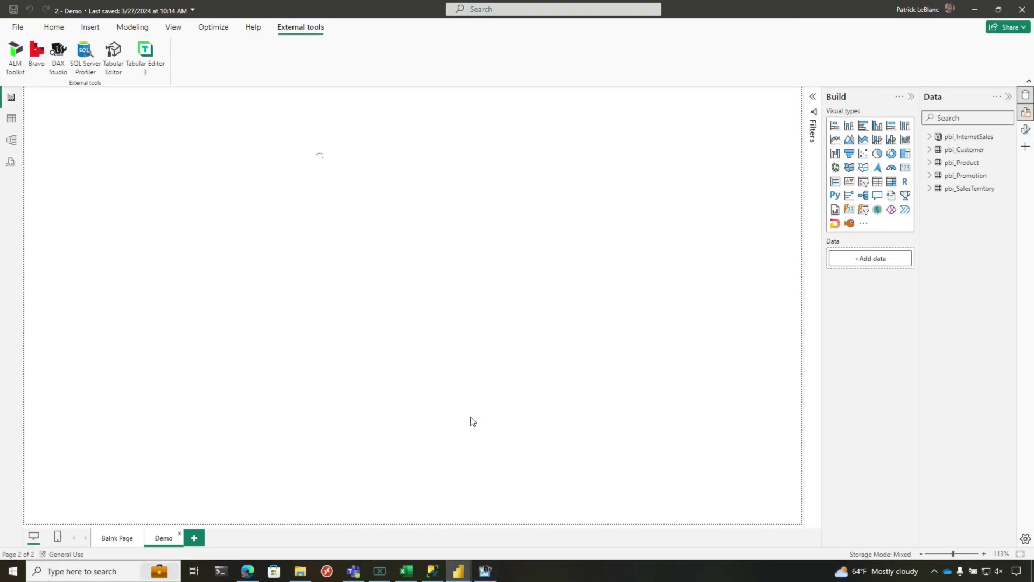
{"action": "left_click", "coordinate": [485, 571]}
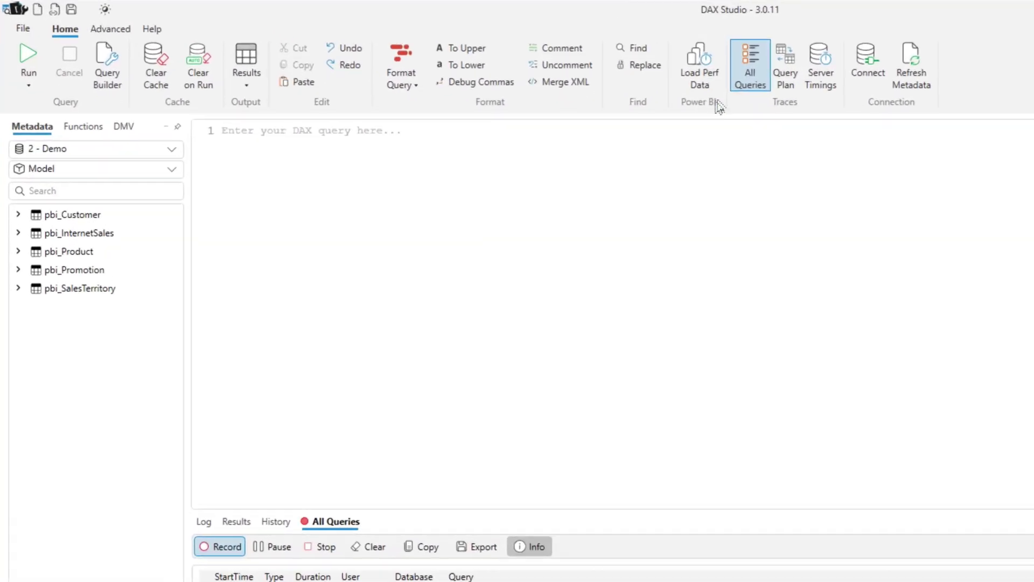
Rerun the captured Demo query with Server Timings on: 6,117 ms total across 3 storage-engine queries
{"action": "left_click", "coordinate": [952, 78]}
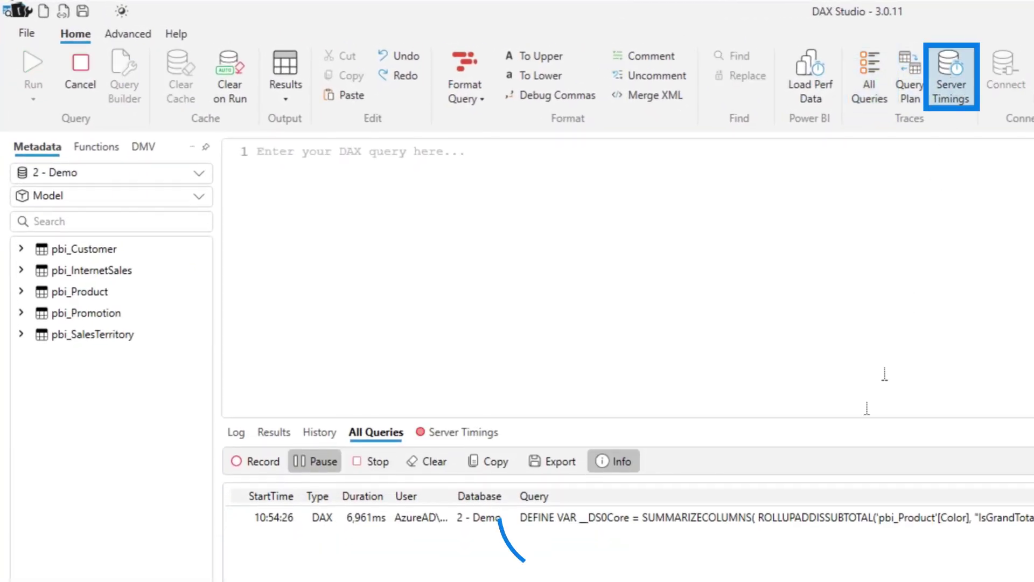
{"action": "double_click", "coordinate": [640, 520]}
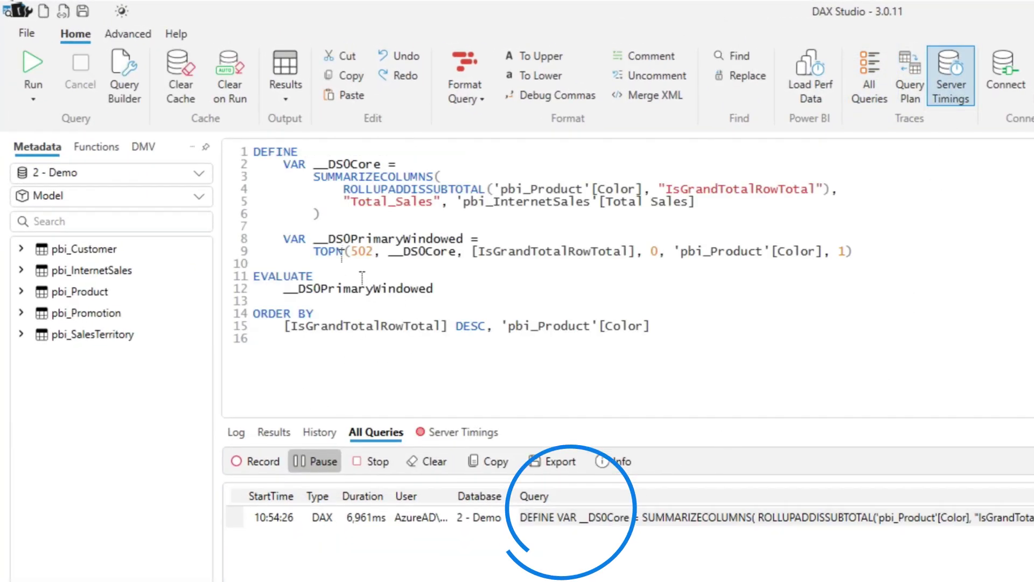
{"action": "left_click", "coordinate": [36, 60]}
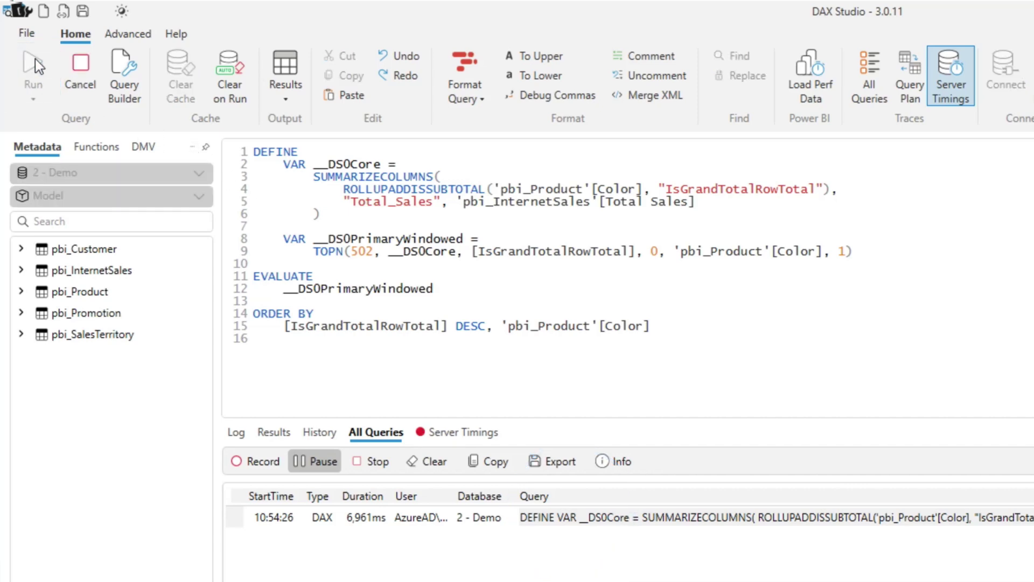
{"action": "left_click", "coordinate": [463, 432]}
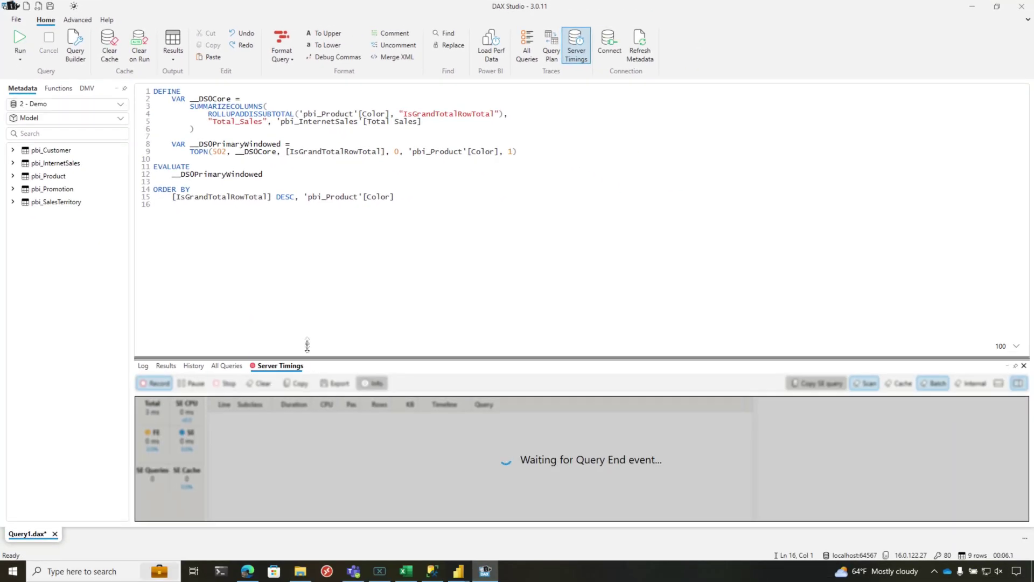
{"action": "left_click_drag", "start_coordinate": [307, 345], "coordinate": [307, 265]}
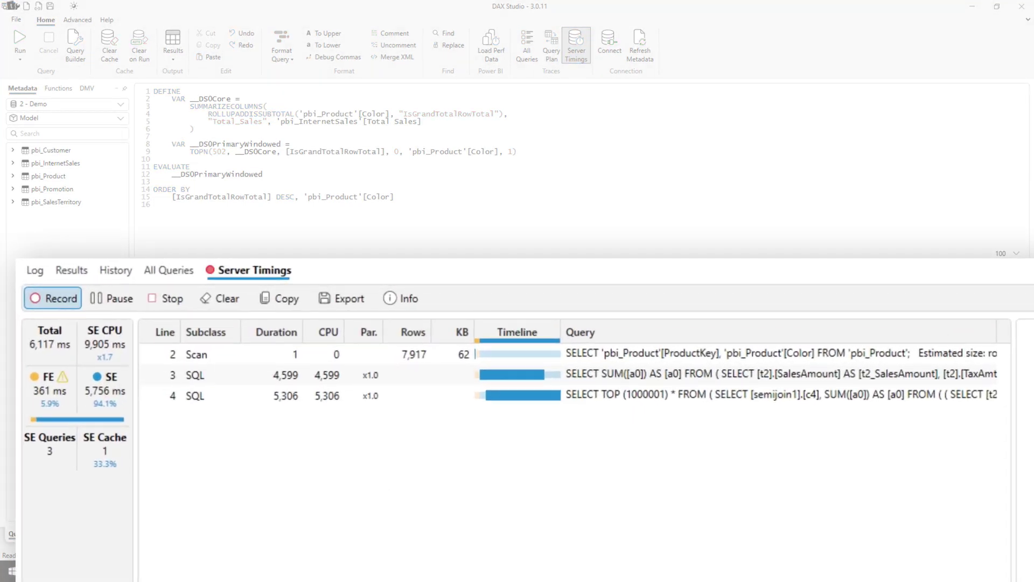
Inspect each storage-engine query and show the third's raw SQL joining pbi_InternetSales to a UNION ALL list
{"action": "left_click", "coordinate": [739, 355]}
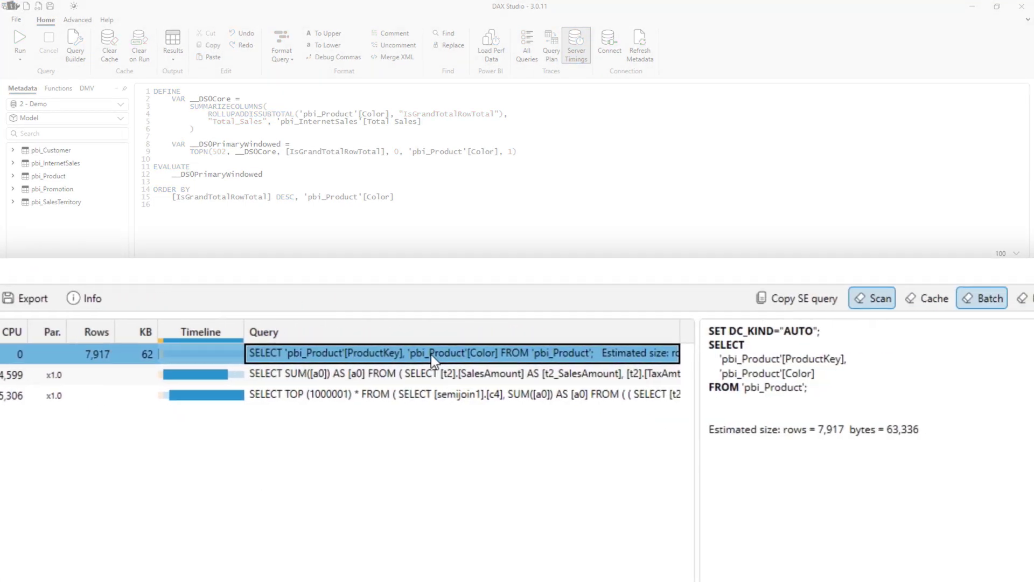
{"action": "left_click", "coordinate": [283, 376]}
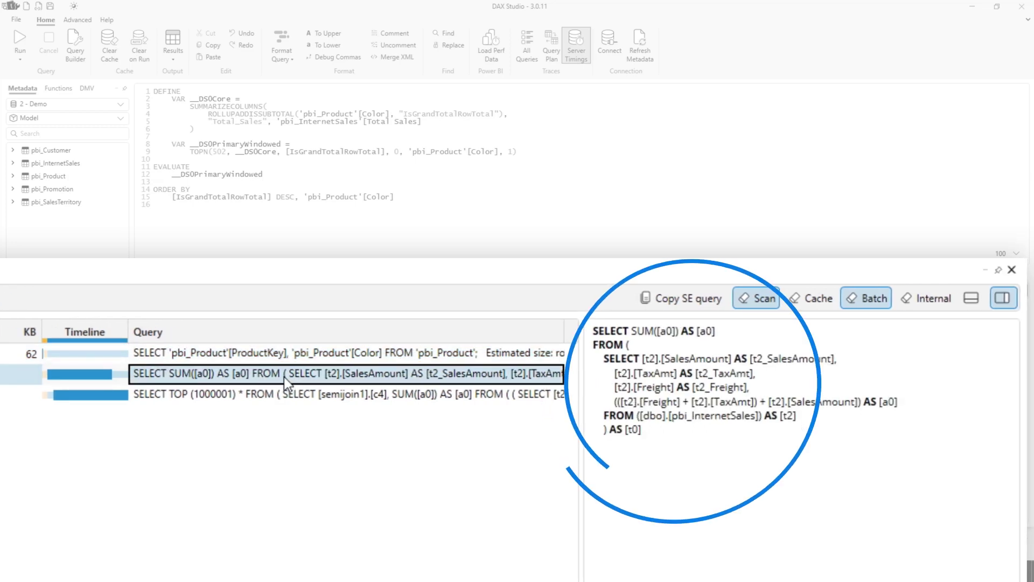
{"action": "left_click", "coordinate": [300, 386]}
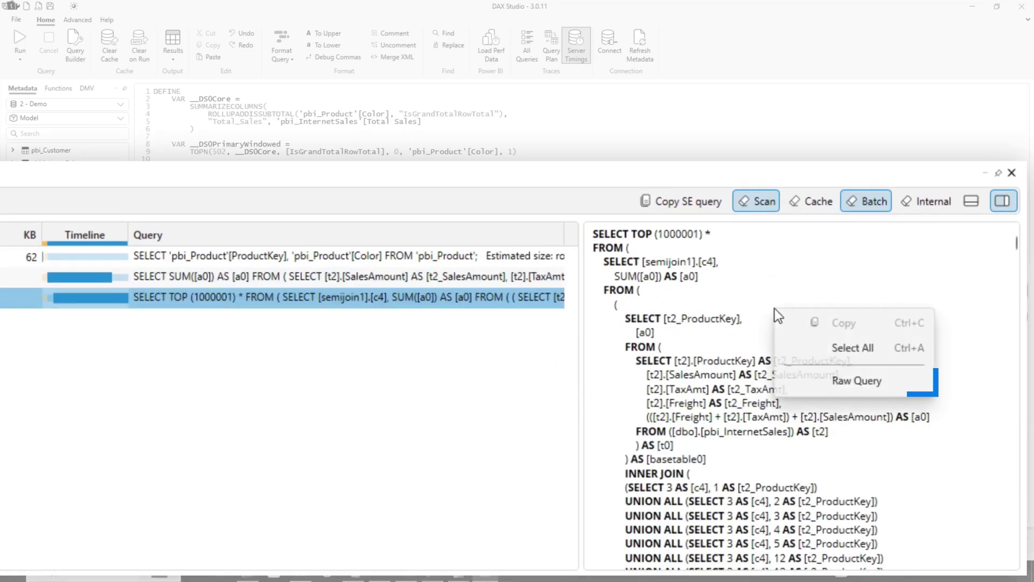
{"action": "left_click", "coordinate": [857, 379]}
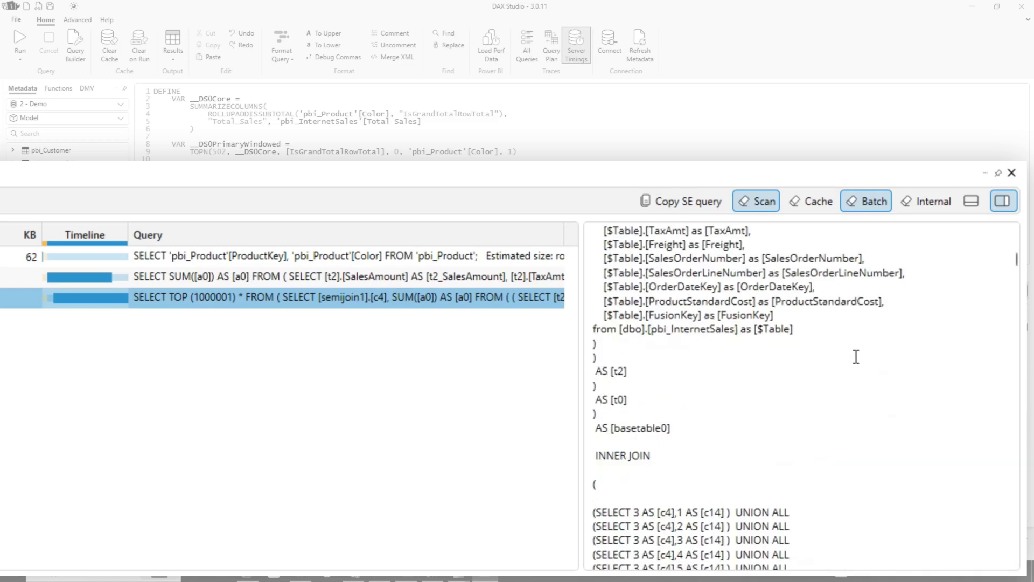
{"action": "scroll", "coordinate": [856, 357], "scroll_direction": "down", "scroll_amount": 15}
{"action": "scroll", "coordinate": [856, 357], "scroll_direction": "down", "scroll_amount": 4}
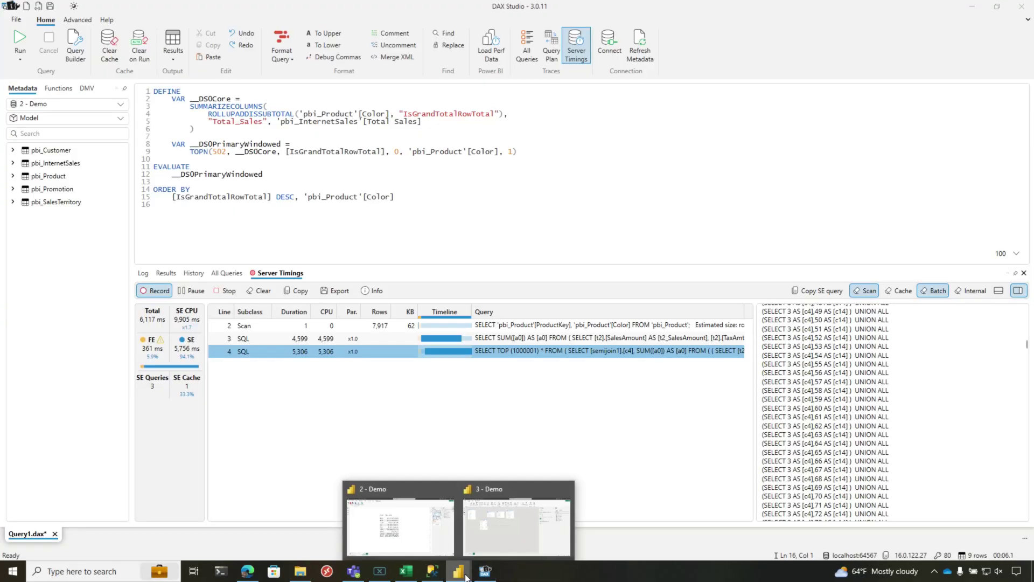
{"action": "left_click", "coordinate": [480, 540]}
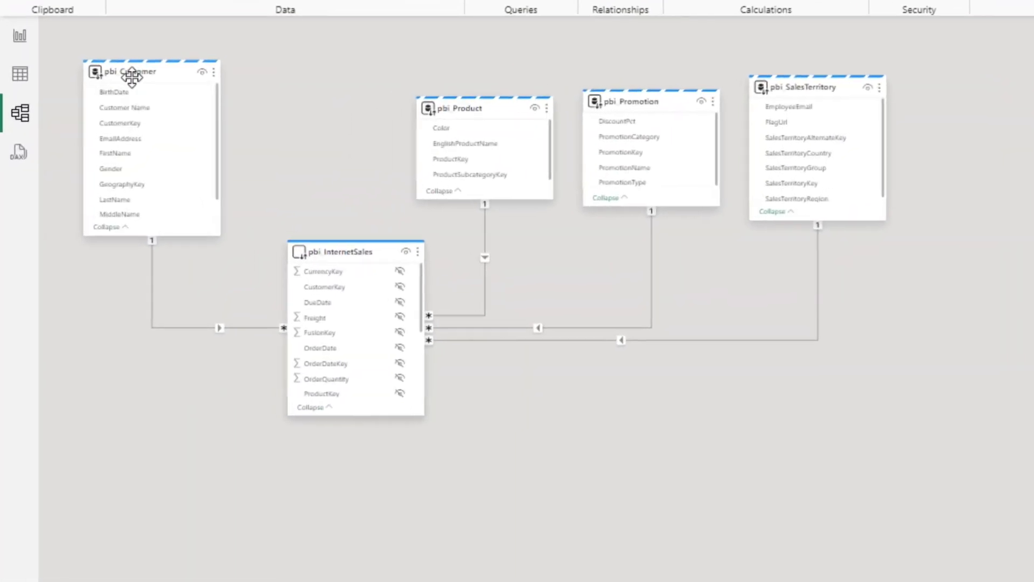
{"action": "mouse_move", "coordinate": [119, 73]}
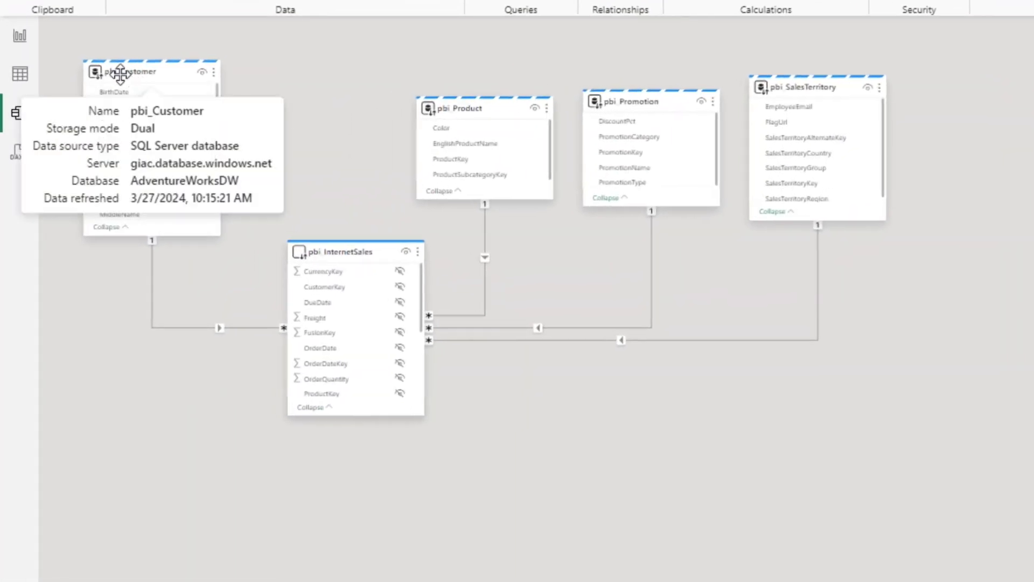
{"action": "left_click", "coordinate": [119, 74]}
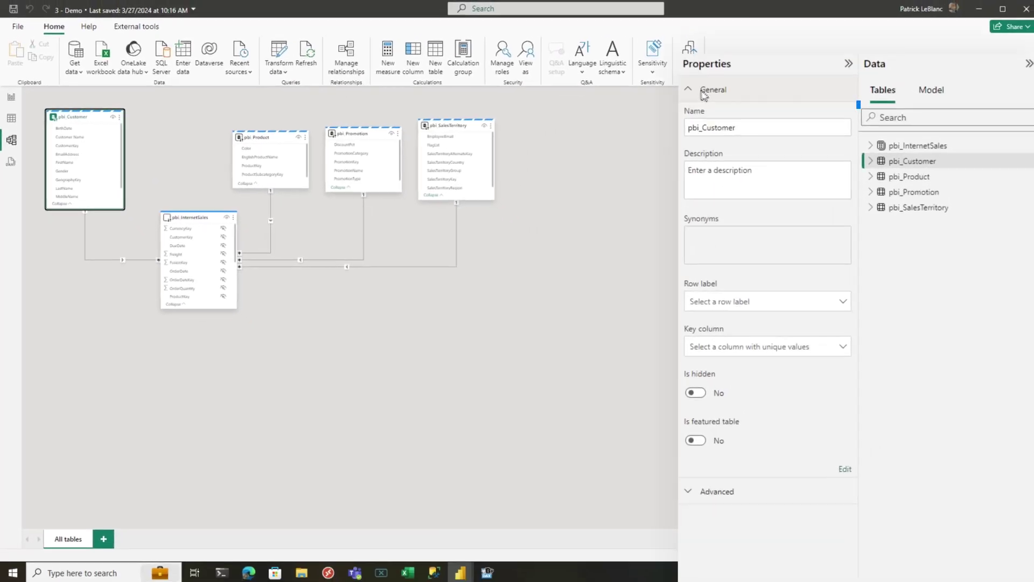
{"action": "left_click", "coordinate": [705, 90]}
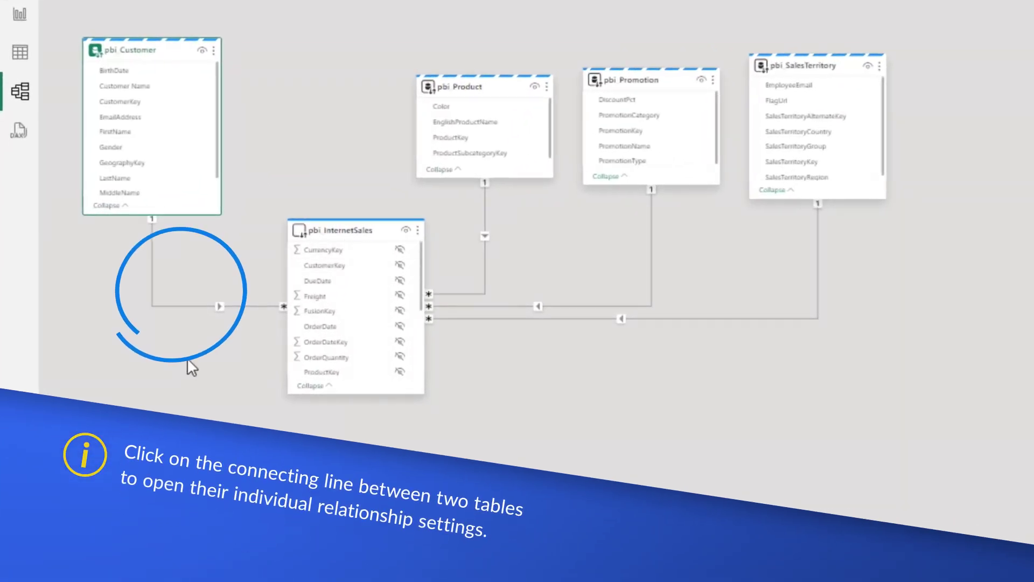
{"action": "left_click", "coordinate": [163, 306]}
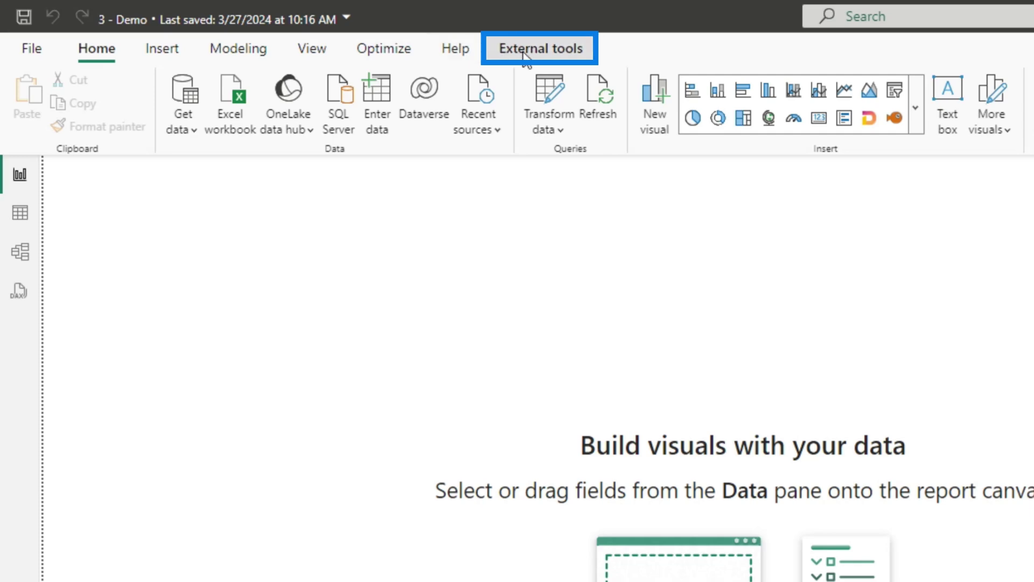
Launch DAX Studio on the 3 - Demo model, start an All Queries trace, and refresh the Power BI report
{"action": "left_click", "coordinate": [526, 54]}
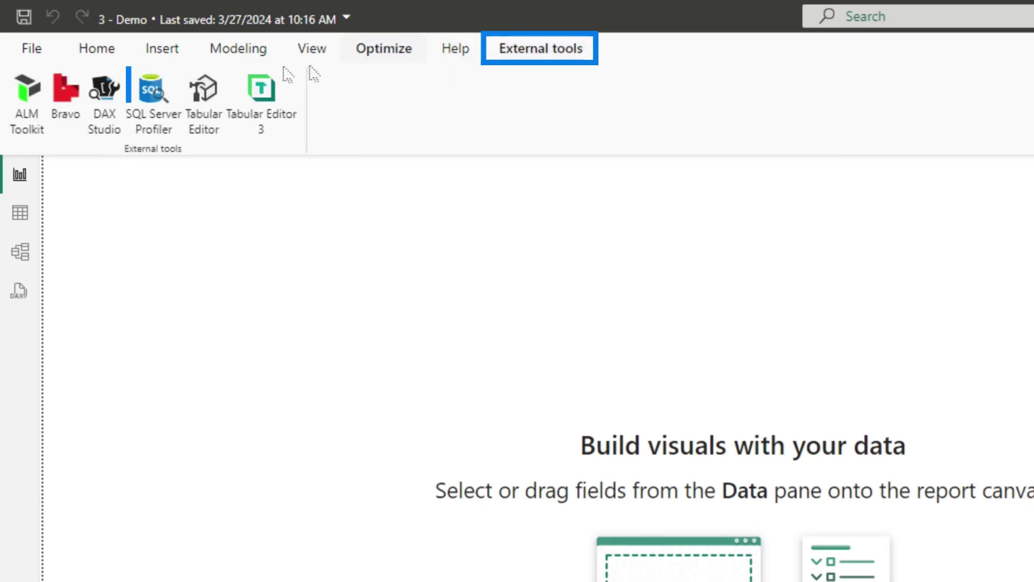
{"action": "left_click", "coordinate": [104, 97]}
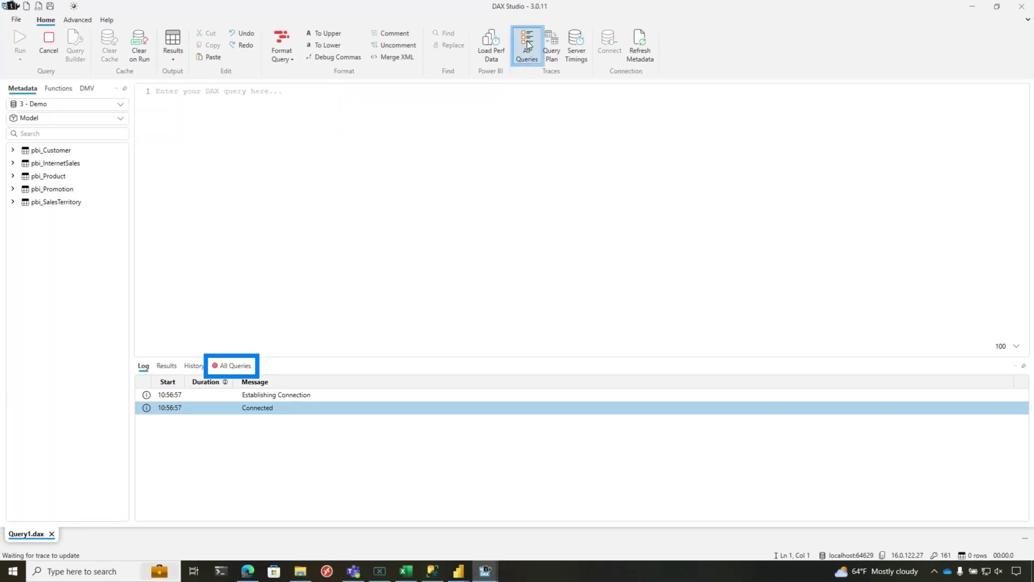
{"action": "left_click", "coordinate": [232, 366]}
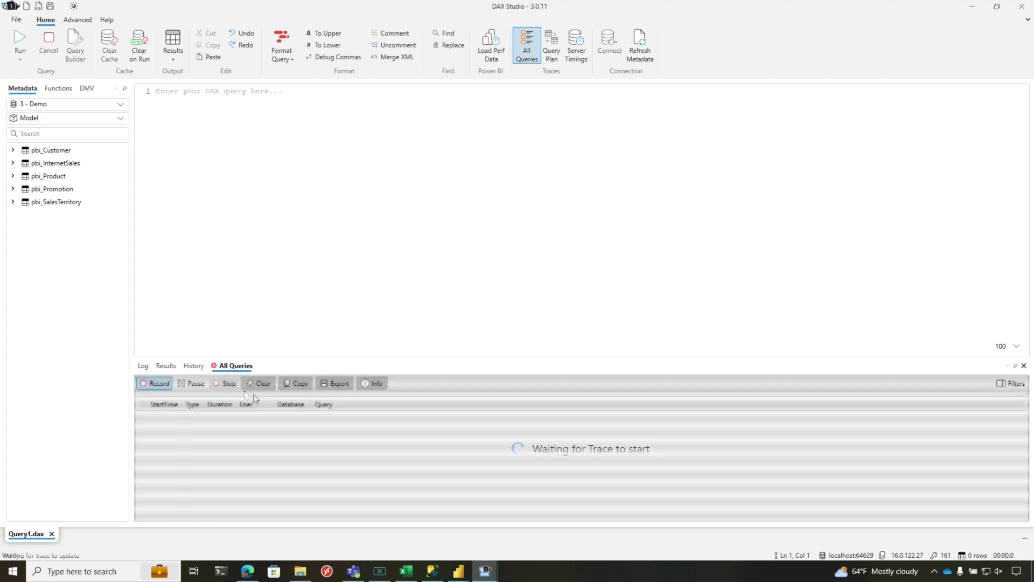
{"action": "left_click", "coordinate": [499, 544]}
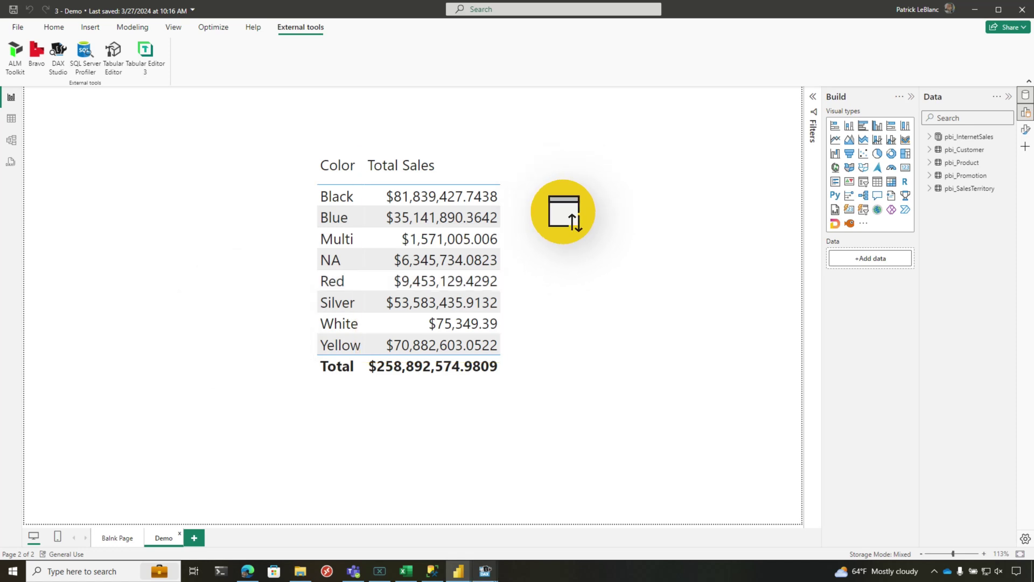
Rerun the captured 3 - Demo query with Server Timings: 3,640 ms total, one SQL storage-engine query
{"action": "mouse_move", "coordinate": [486, 573]}
{"action": "left_click", "coordinate": [508, 547]}
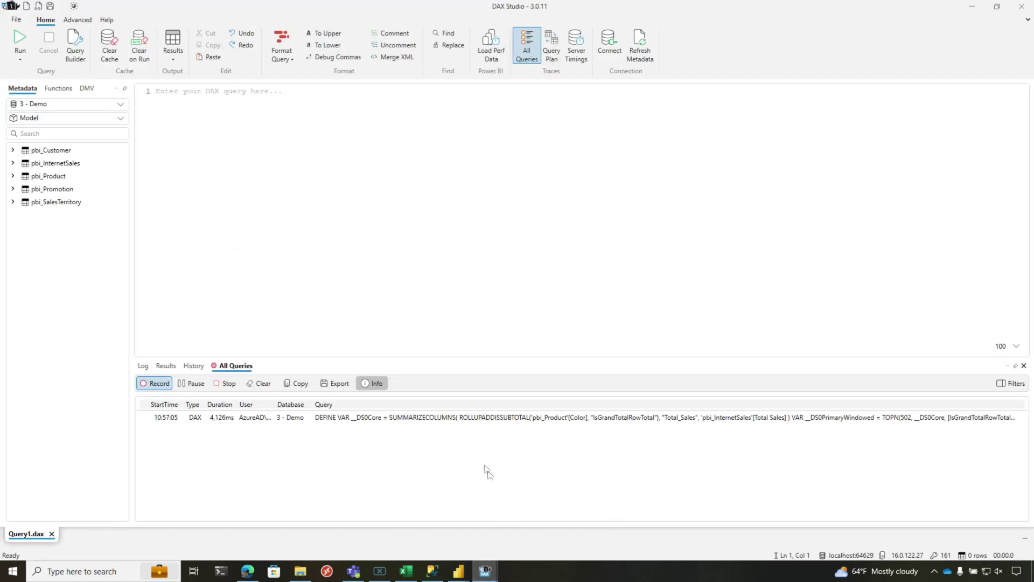
{"action": "double_click", "coordinate": [434, 420]}
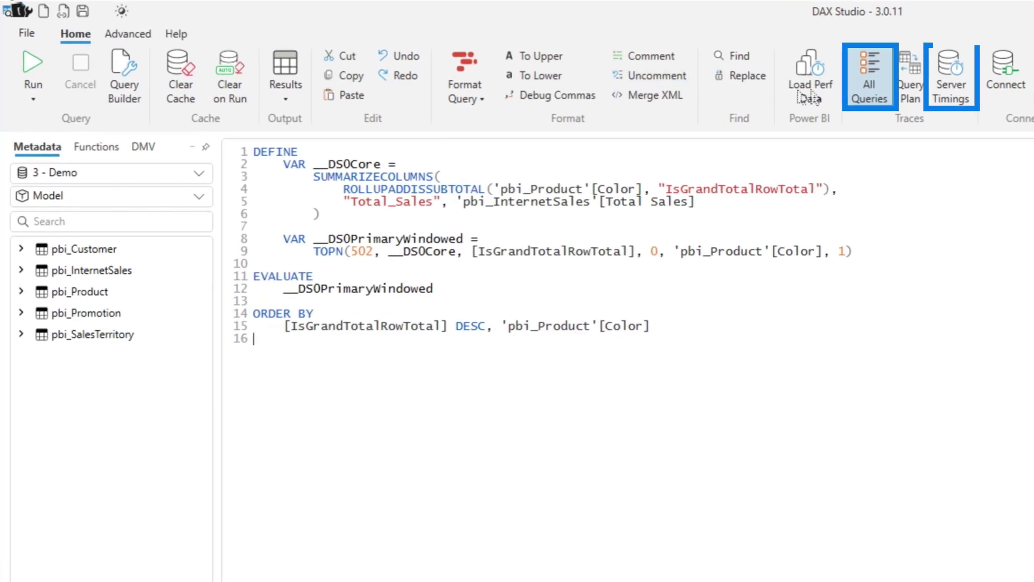
{"action": "left_click", "coordinate": [949, 90]}
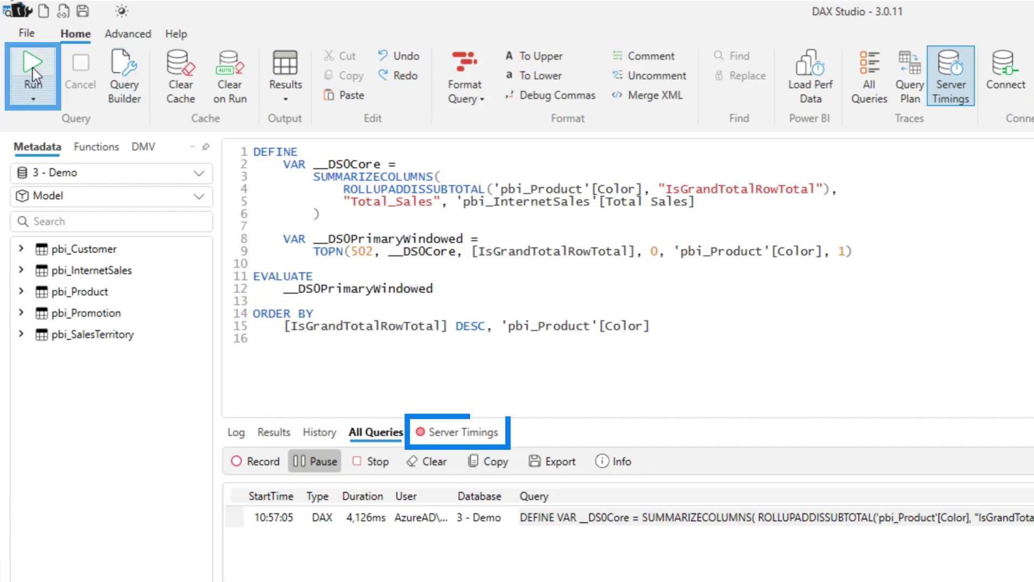
{"action": "left_click", "coordinate": [32, 67]}
{"action": "left_click", "coordinate": [480, 433]}
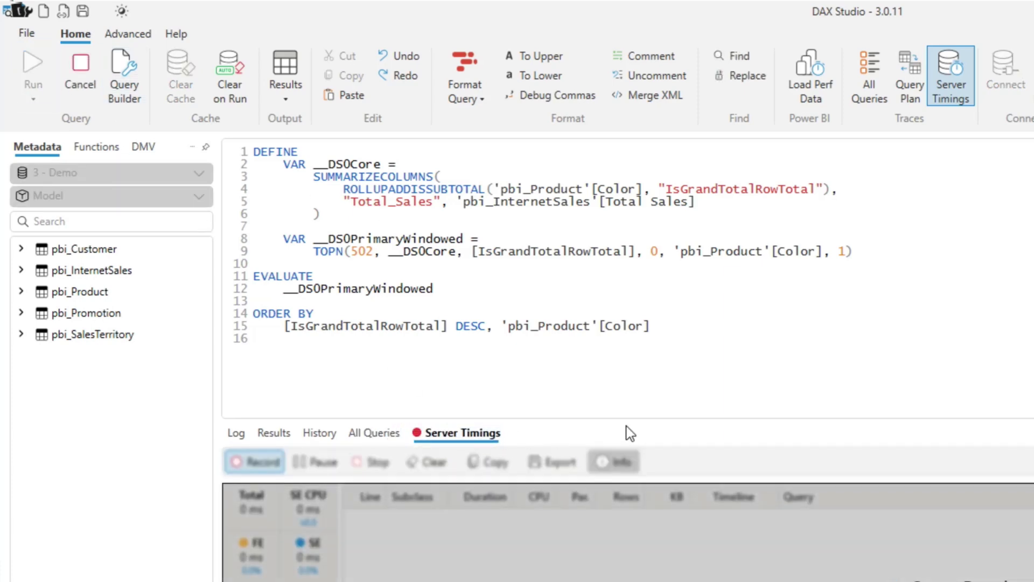
{"action": "left_click_drag", "start_coordinate": [625, 419], "coordinate": [618, 512]}
{"action": "left_click_drag", "start_coordinate": [445, 367], "coordinate": [446, 348]}
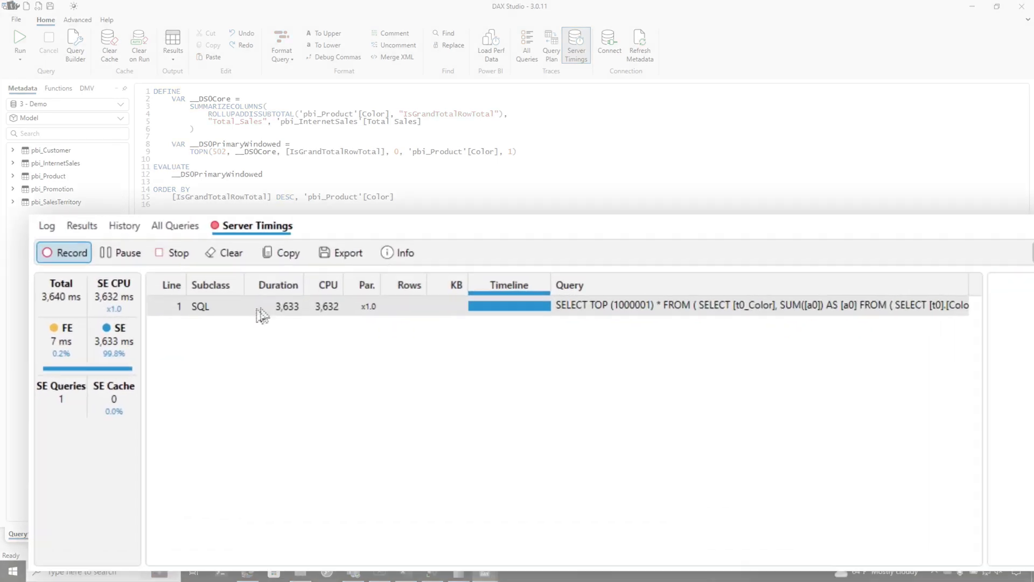
Read the 3,633 ms SQL text: pbi_InternetSales LEFT OUTER JOIN pbi_Product on ProductKey, grouped by color
{"action": "left_click", "coordinate": [593, 299]}
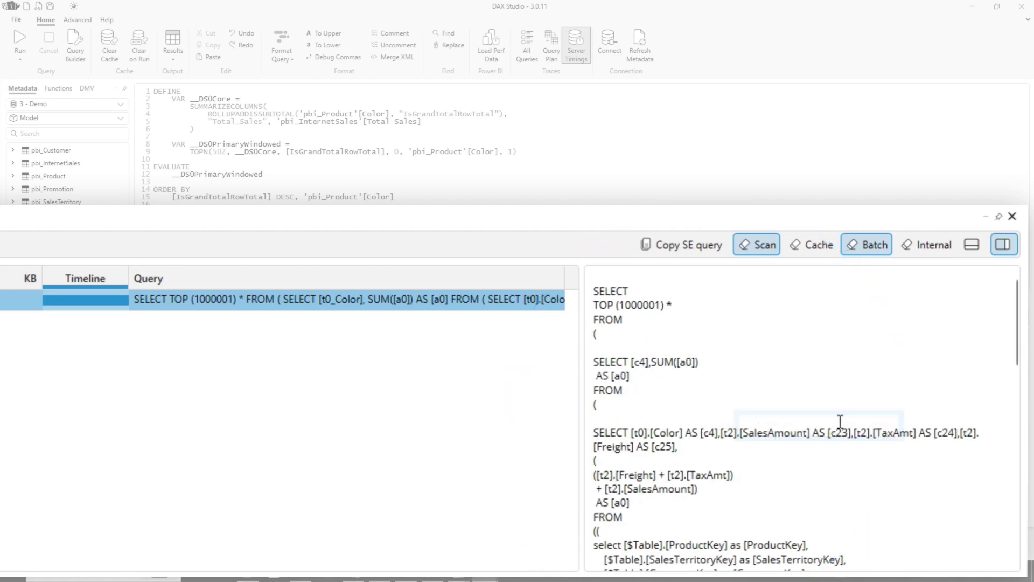
{"action": "scroll", "coordinate": [833, 411], "scroll_direction": "down", "scroll_amount": 10}
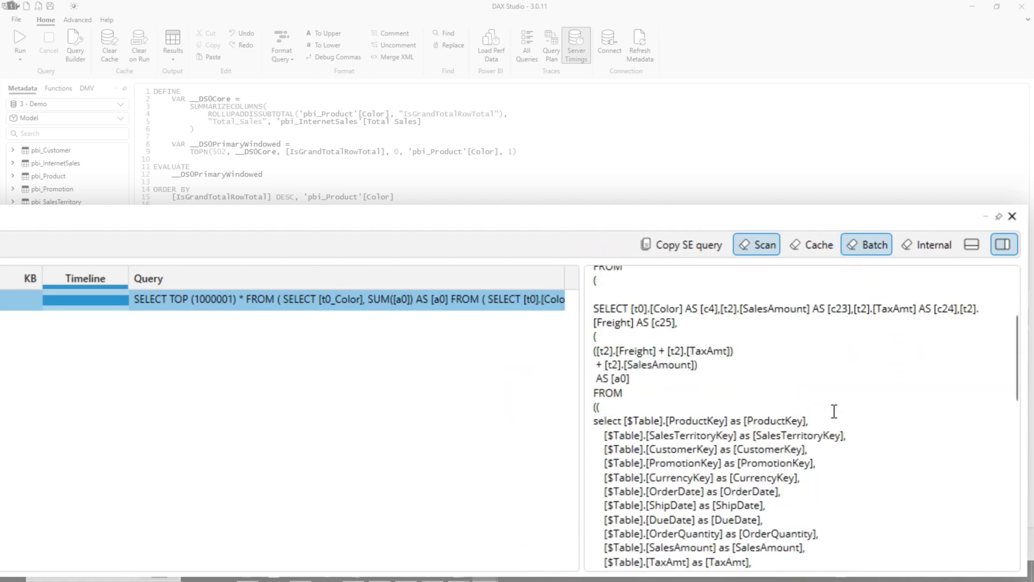
{"action": "scroll", "coordinate": [834, 411], "scroll_direction": "down", "scroll_amount": 3}
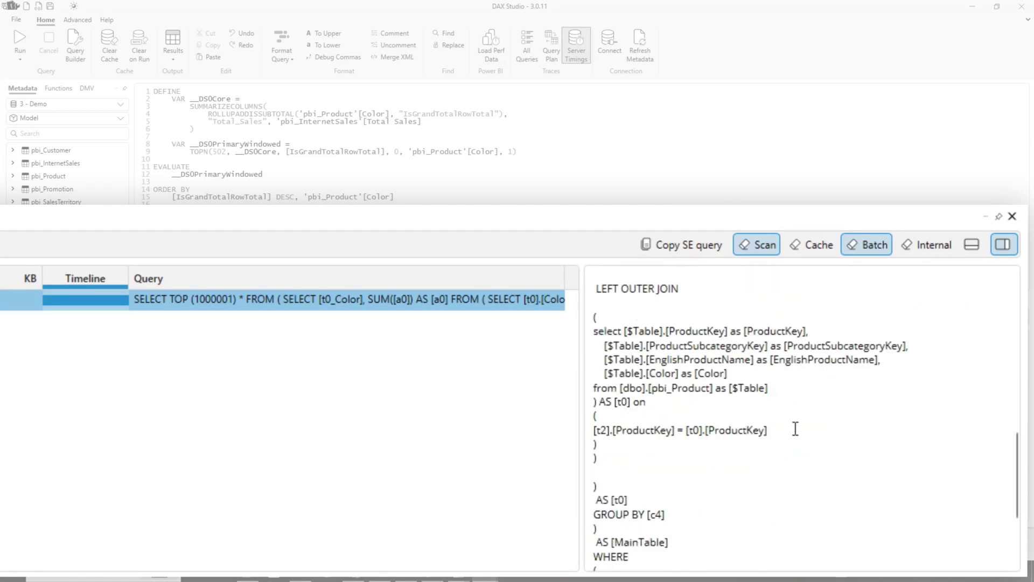
{"action": "scroll", "coordinate": [795, 429], "scroll_direction": "up", "scroll_amount": 3}
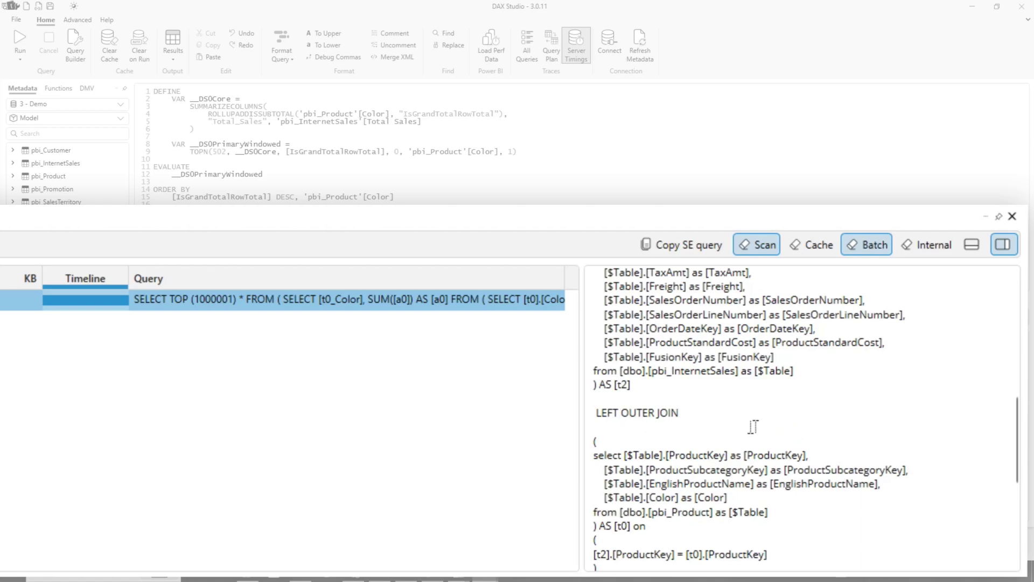
{"action": "scroll", "coordinate": [744, 402], "scroll_direction": "down", "scroll_amount": 6}
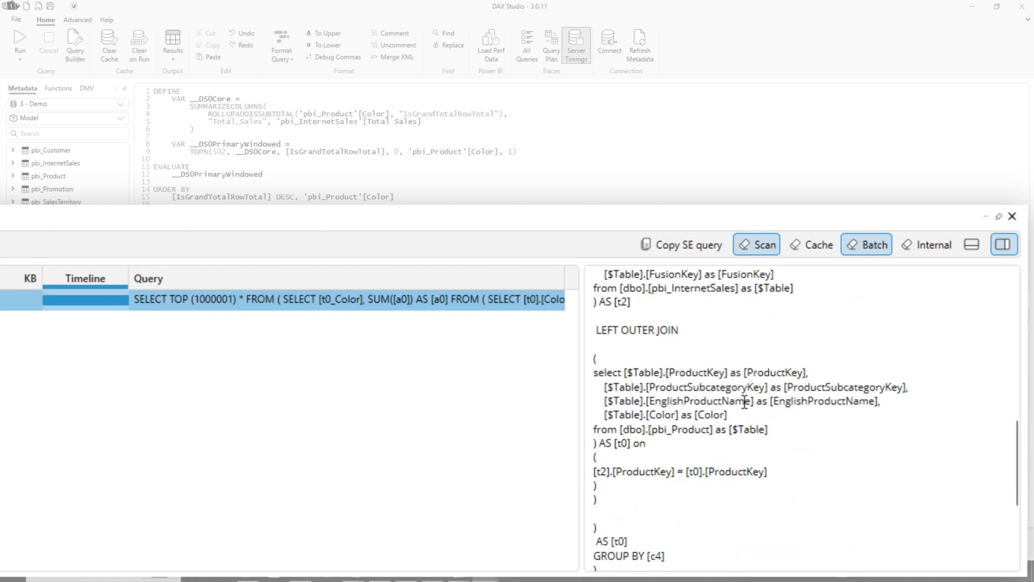
{"action": "scroll", "coordinate": [745, 402], "scroll_direction": "up", "scroll_amount": 9}
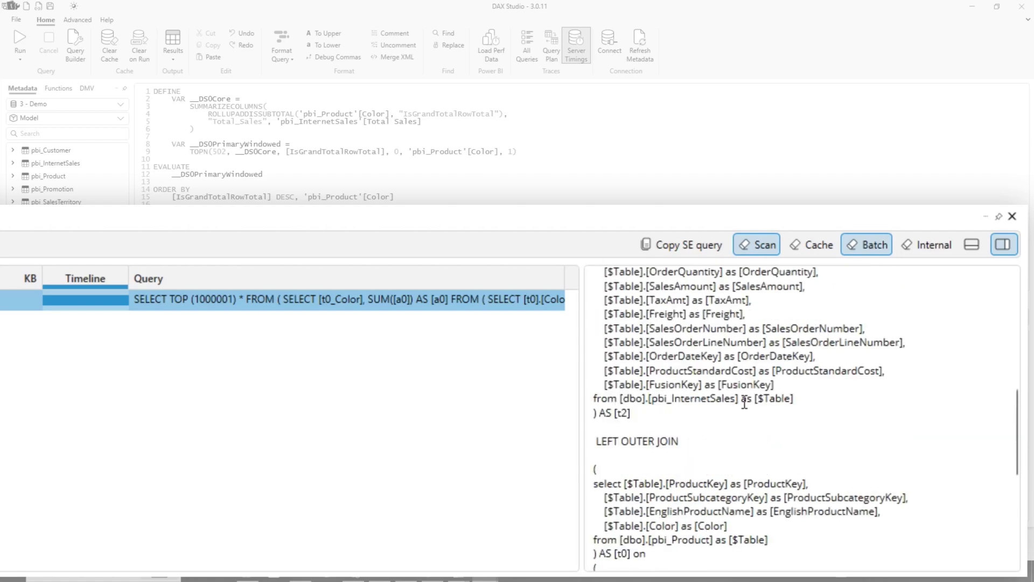
{"action": "scroll", "coordinate": [745, 402], "scroll_direction": "down", "scroll_amount": 5}
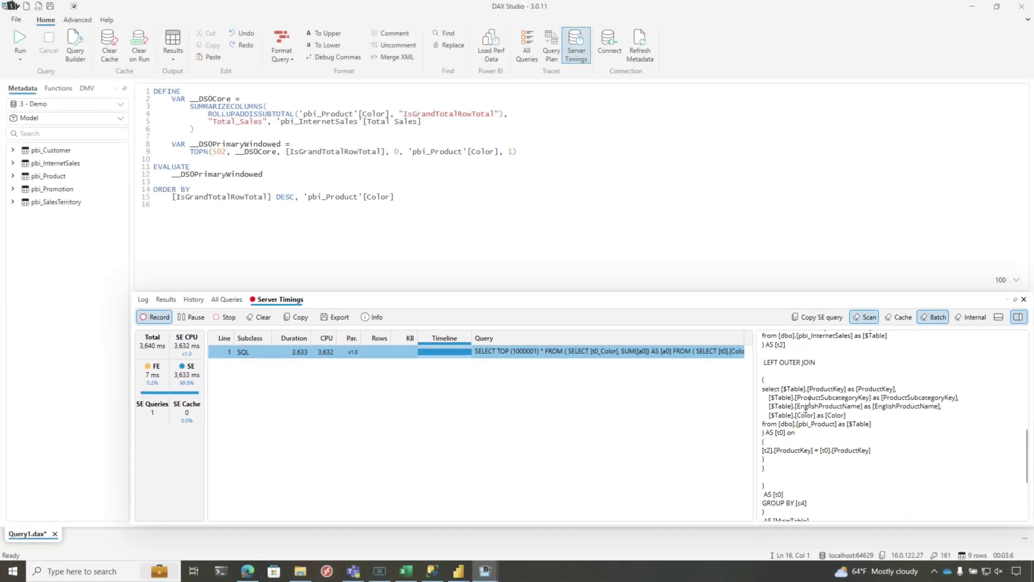